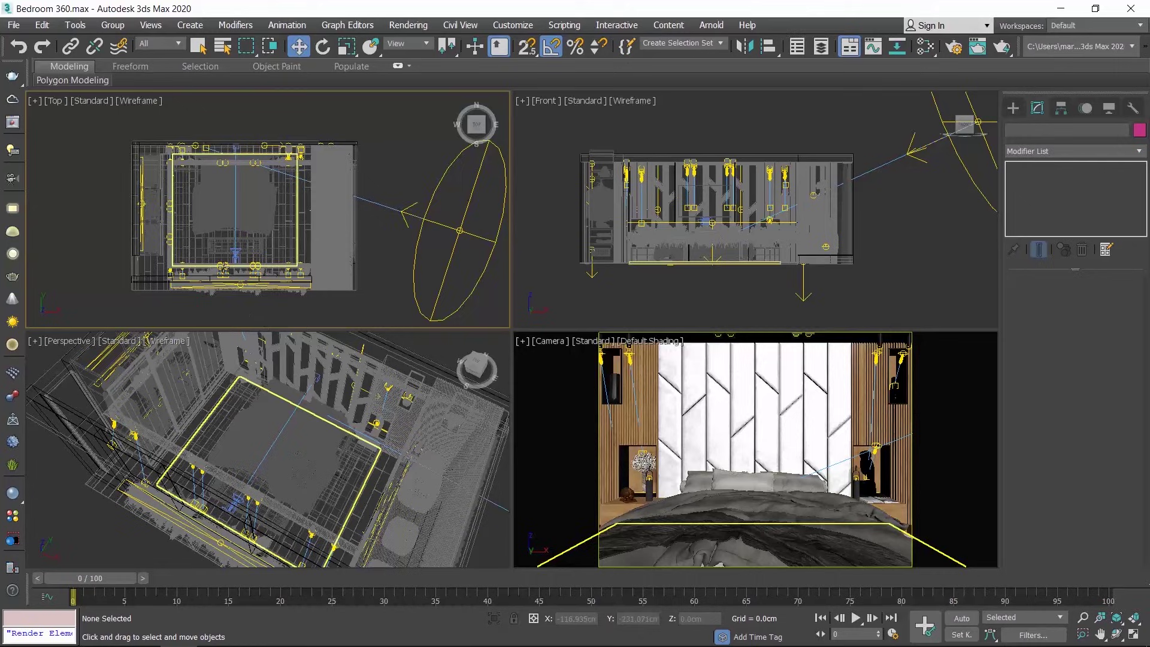
# - Move the Physical Camera along Y toward the bed to frame the headboard, then open Render Setup
pyautogui.scroll(5, 231, 270)
pyautogui.click(245, 276)
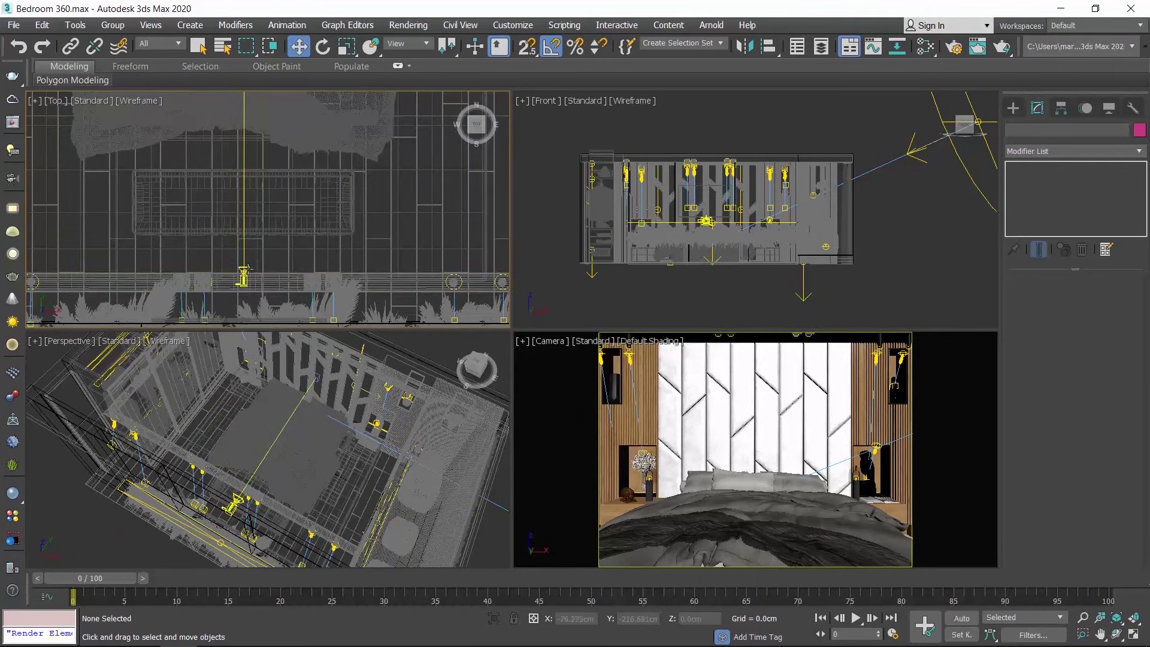
pyautogui.scroll(-4, 264, 256)
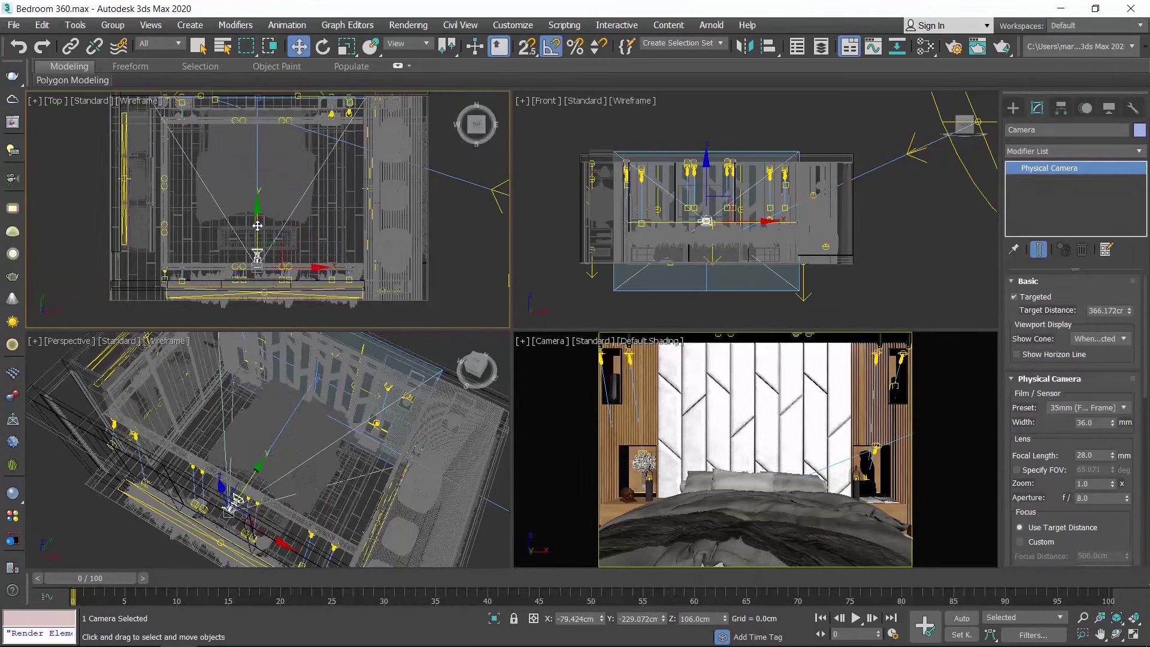
pyautogui.moveTo(256, 195); pyautogui.dragTo(261, 166)
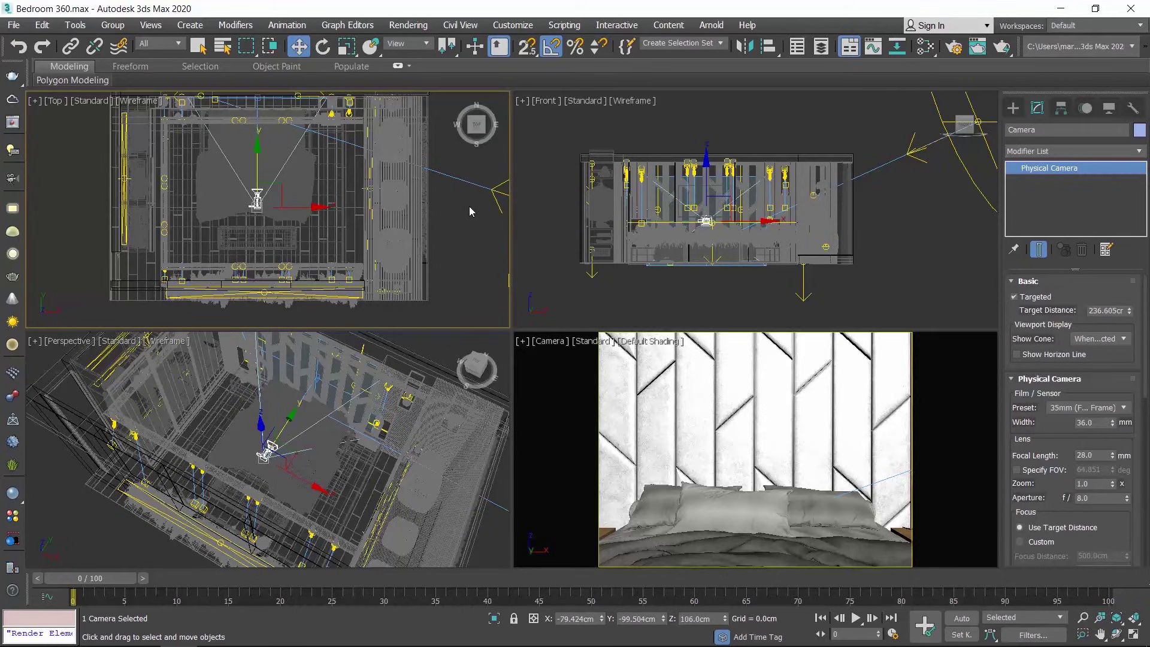
pyautogui.click(407, 25)
pyautogui.click(438, 101)
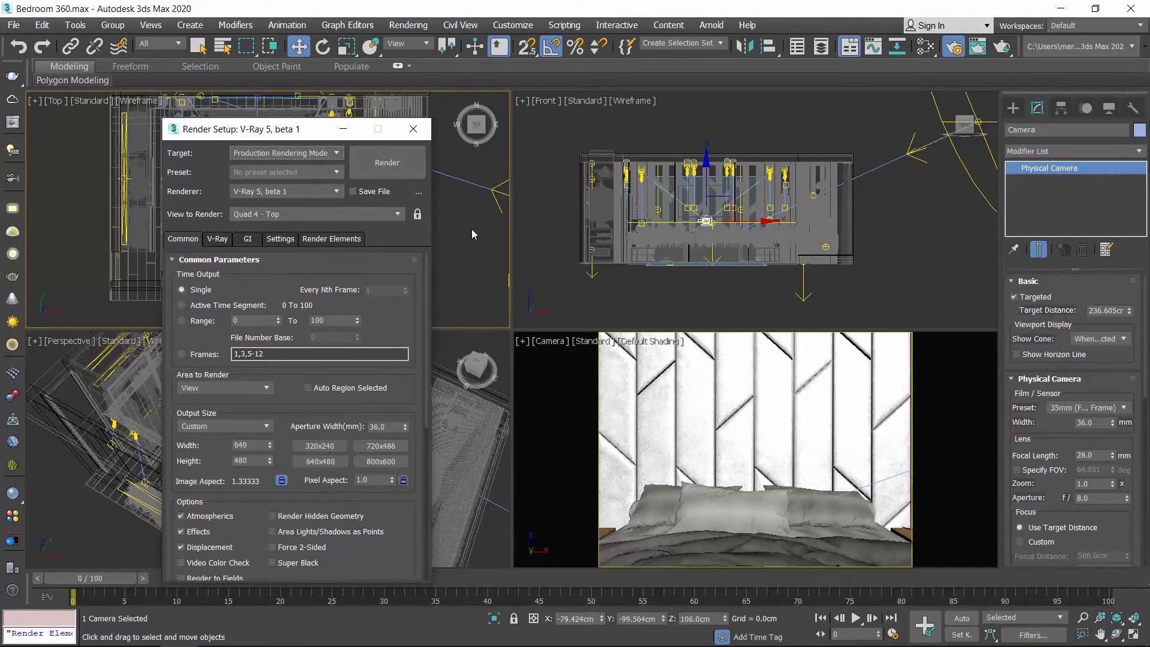
# - Make the V-Ray camera Spherical with Override FOV enabled at 360 degrees
pyautogui.click(217, 239)
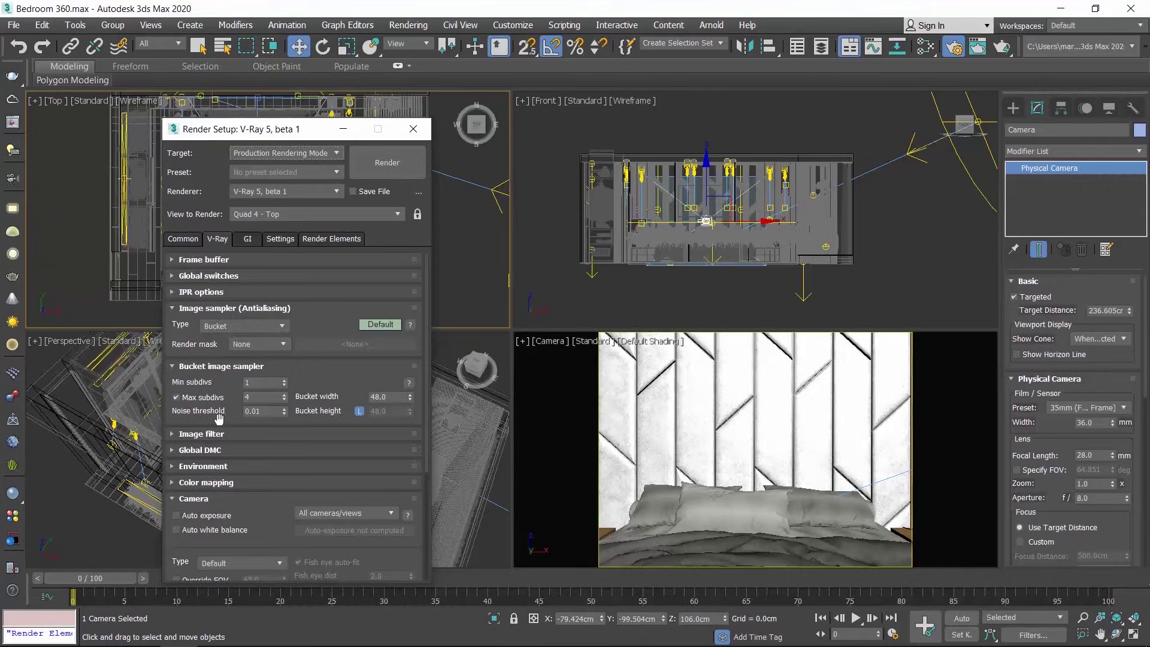
pyautogui.moveTo(218, 419); pyautogui.dragTo(214, 309)
pyautogui.scroll(-3, 215, 308)
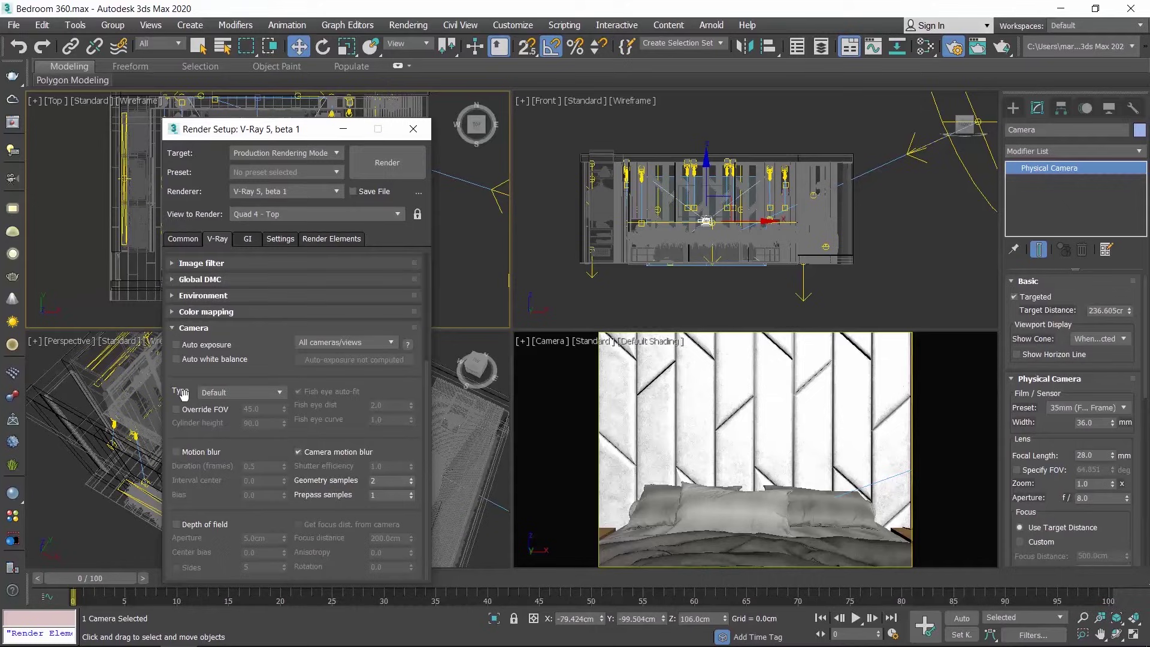
pyautogui.click(252, 393)
pyautogui.click(226, 416)
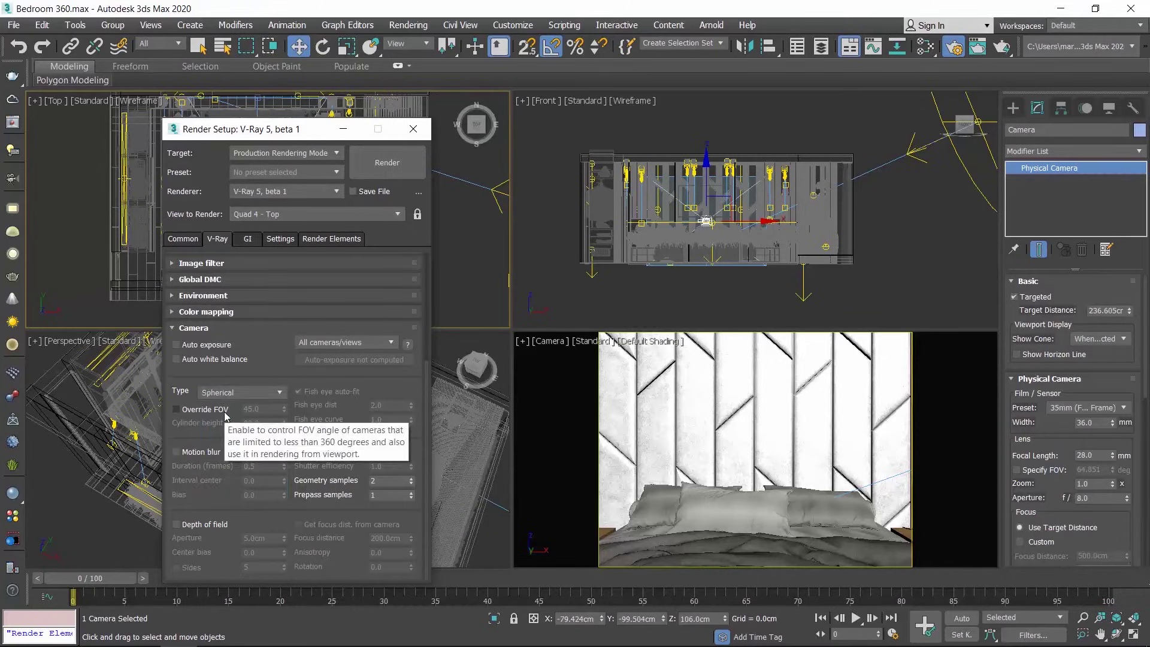
pyautogui.click(192, 412)
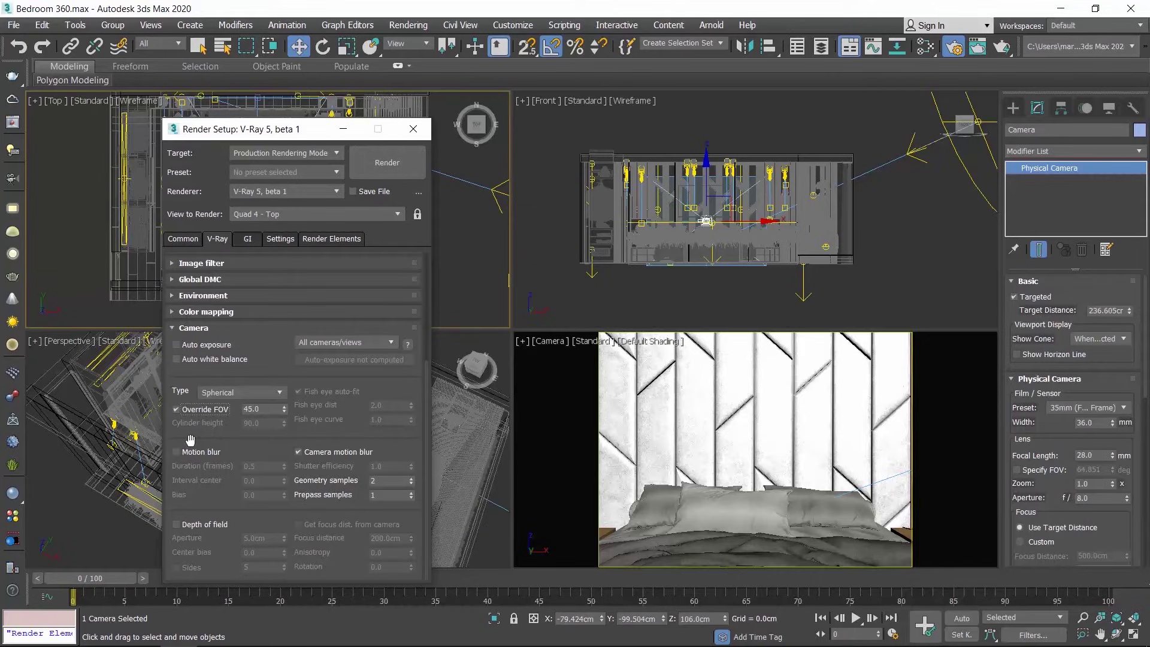
pyautogui.doubleClick(263, 409)
pyautogui.write('360')
pyautogui.press('Return')
# - Lock the image aspect at 2.0 and set the output width to 8000 pixels
pyautogui.click(184, 239)
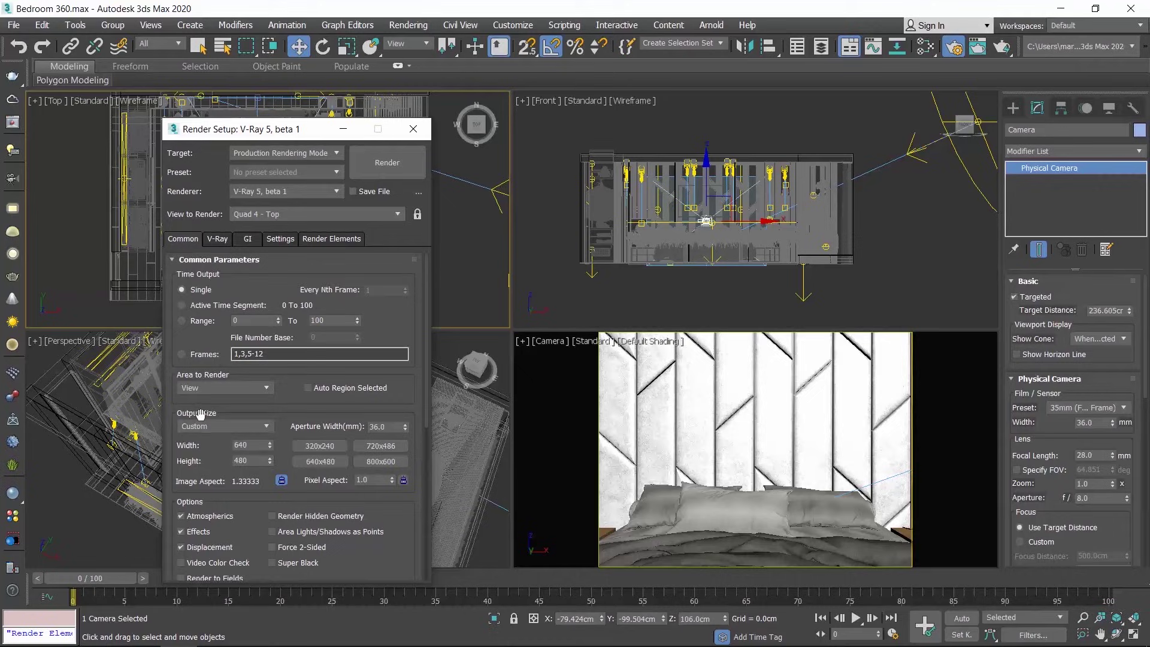
pyautogui.click(281, 480)
pyautogui.doubleClick(251, 479)
pyautogui.write('2')
pyautogui.press('Return')
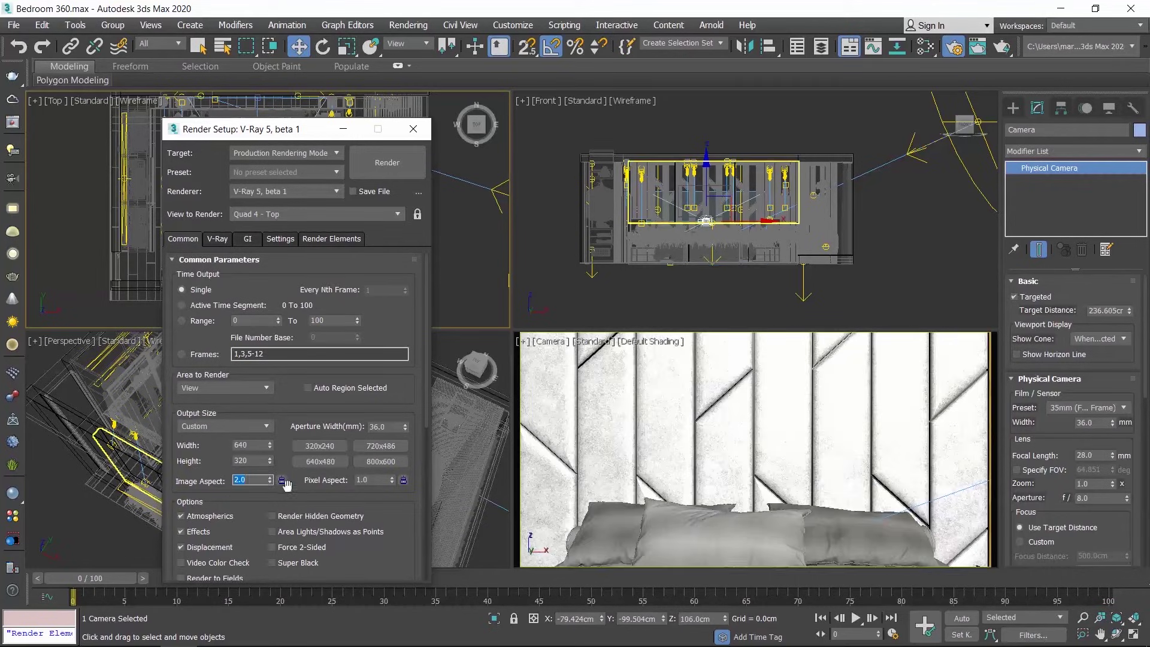
pyautogui.click(282, 480)
pyautogui.doubleClick(250, 446)
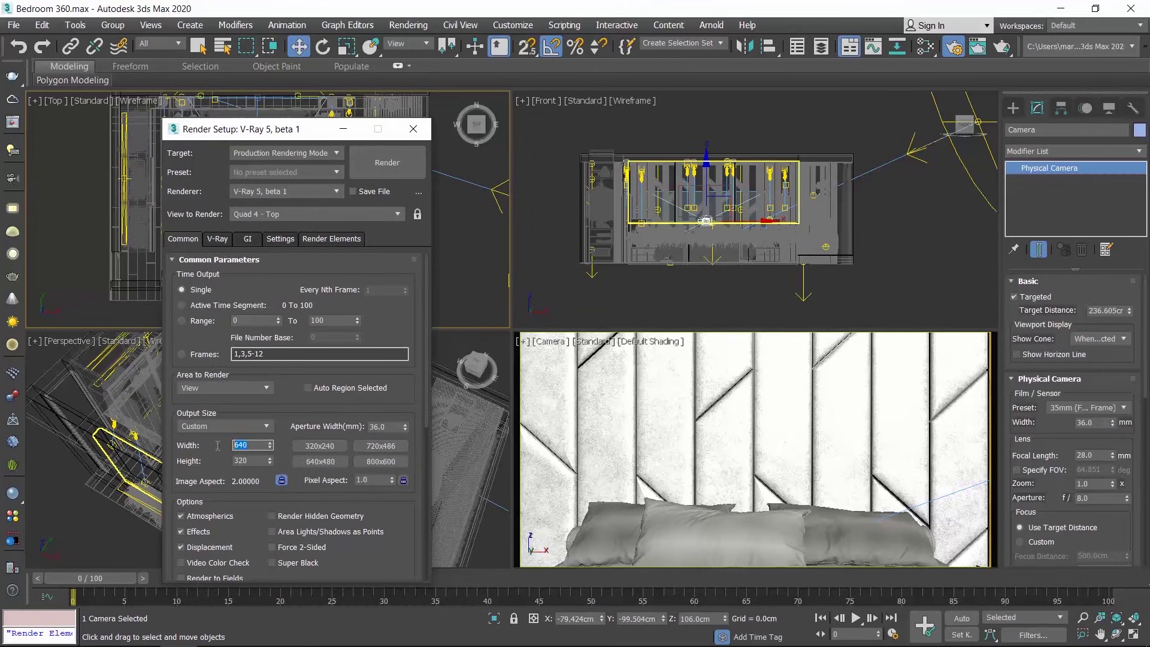
pyautogui.write('8000')
pyautogui.press('Return')
# - Activate the Camera viewport and render the spherical panorama
pyautogui.rightClick(672, 451)
pyautogui.click(400, 168)
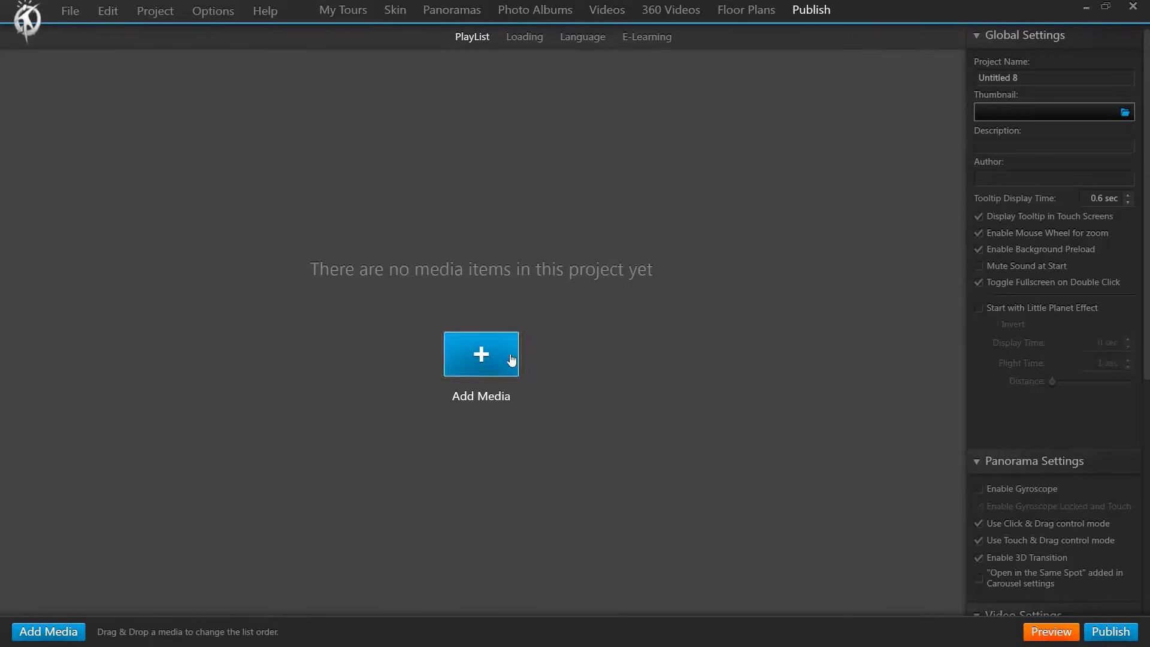
# - Import the Bedroom 360 image into the tour as a standard panorama
pyautogui.click(483, 363)
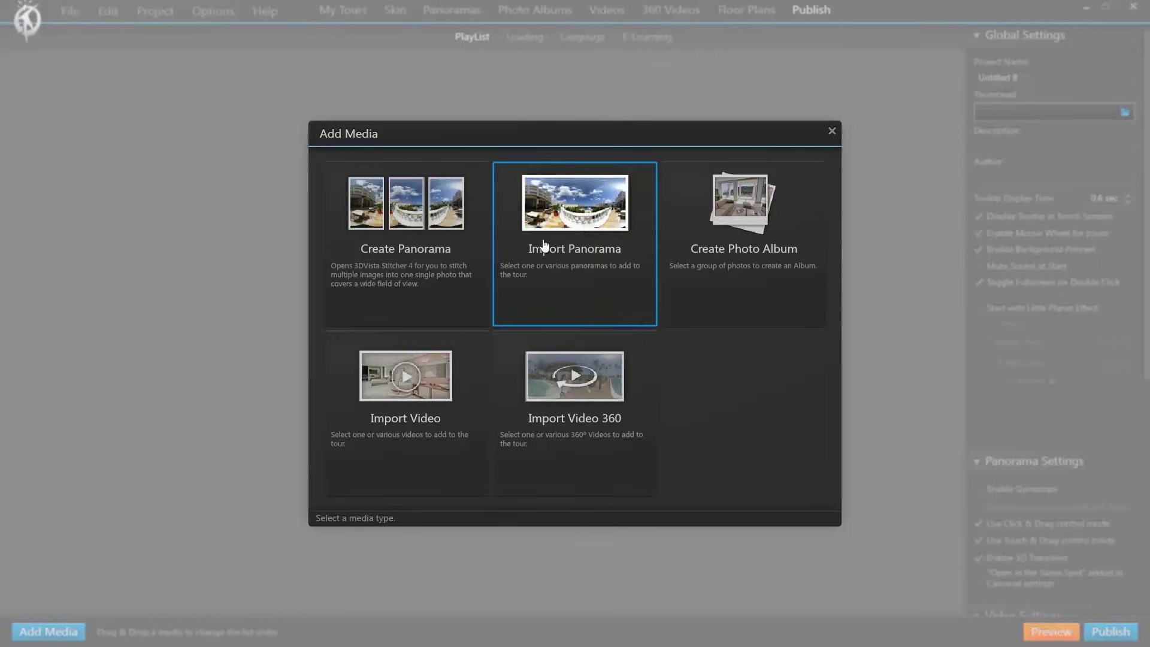
pyautogui.click(581, 255)
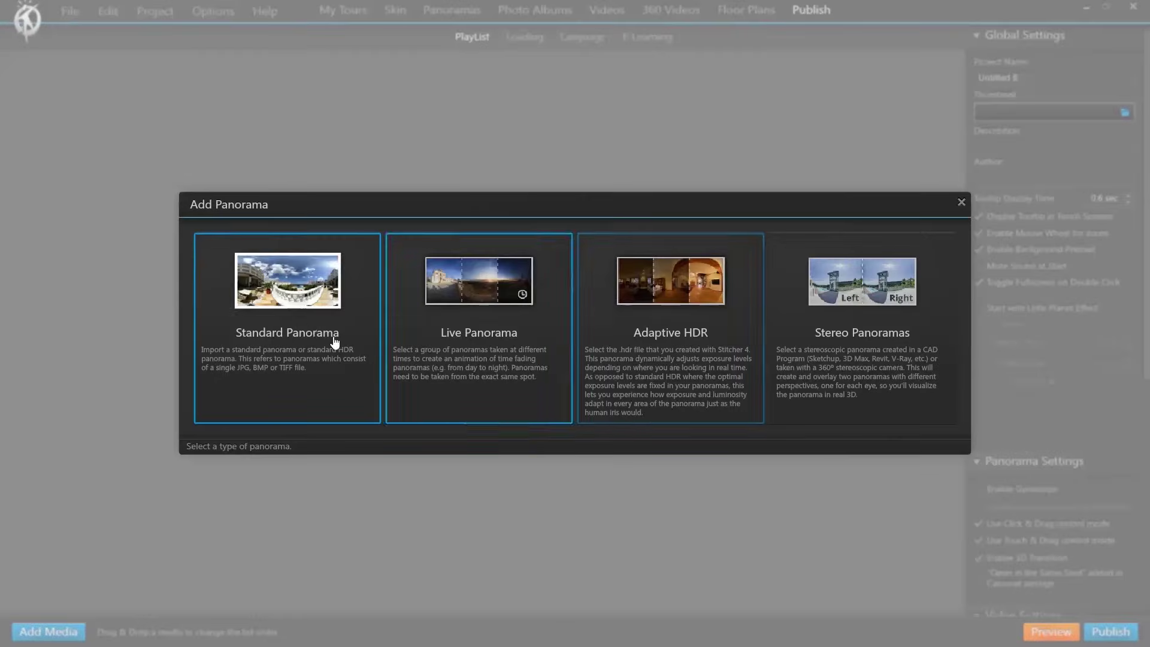
pyautogui.click(297, 326)
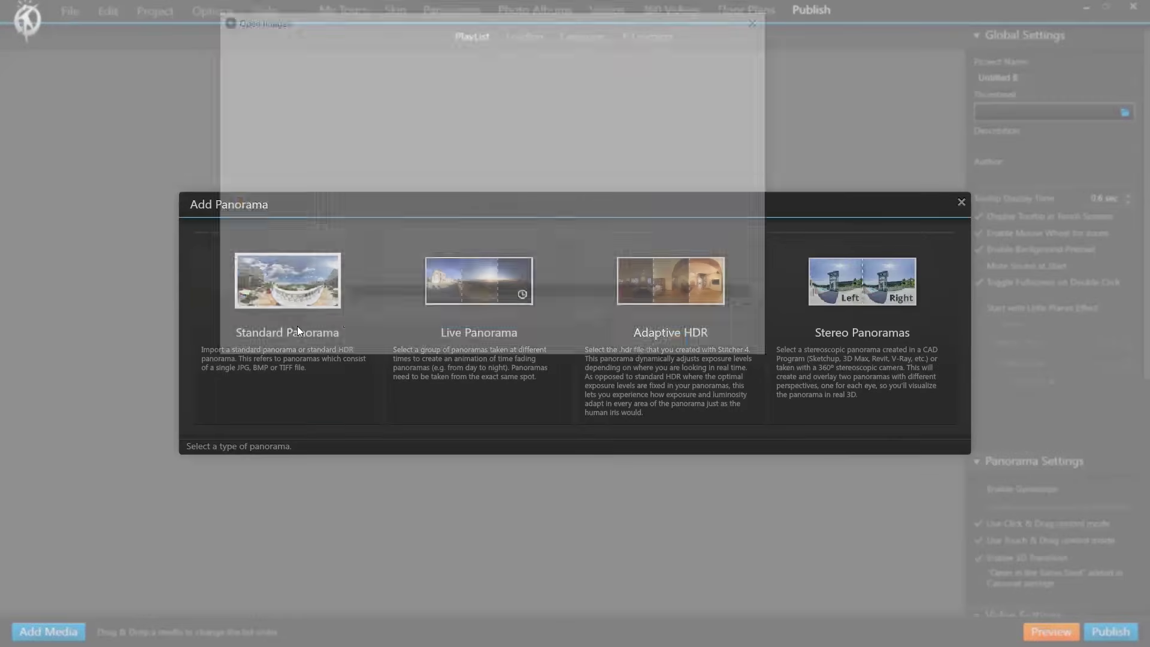
pyautogui.click(380, 108)
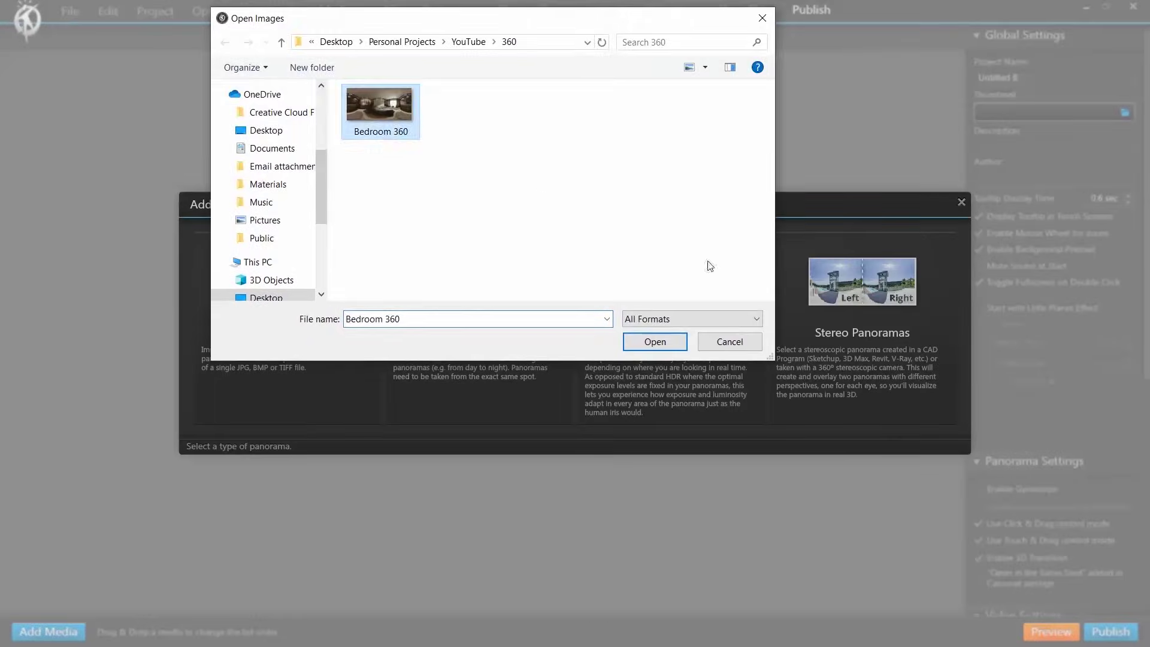
pyautogui.click(664, 342)
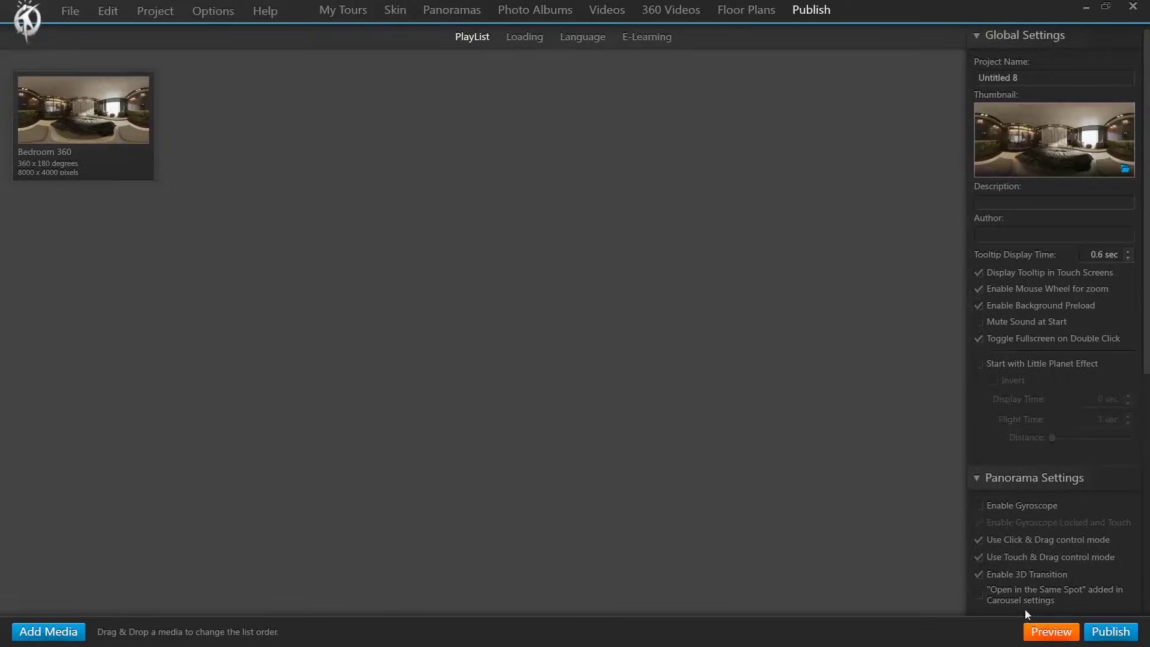
# - Build and preview the bedroom virtual tour
pyautogui.click(1045, 633)
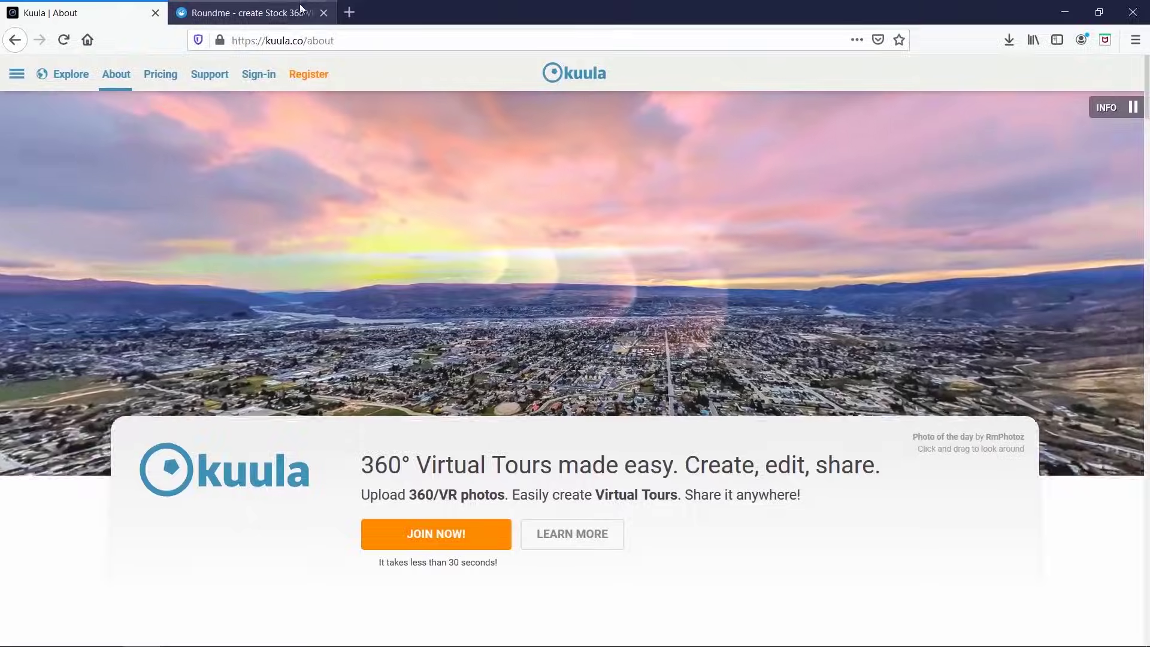
# - Switch Firefox to the Roundme tab
pyautogui.click(285, 15)
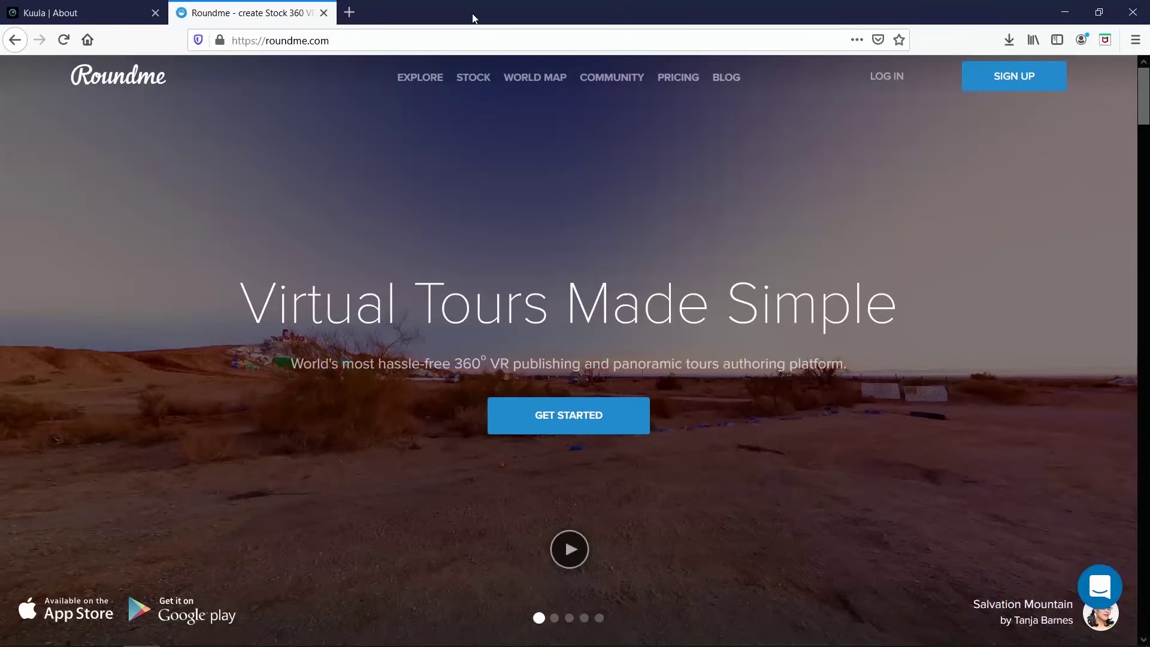